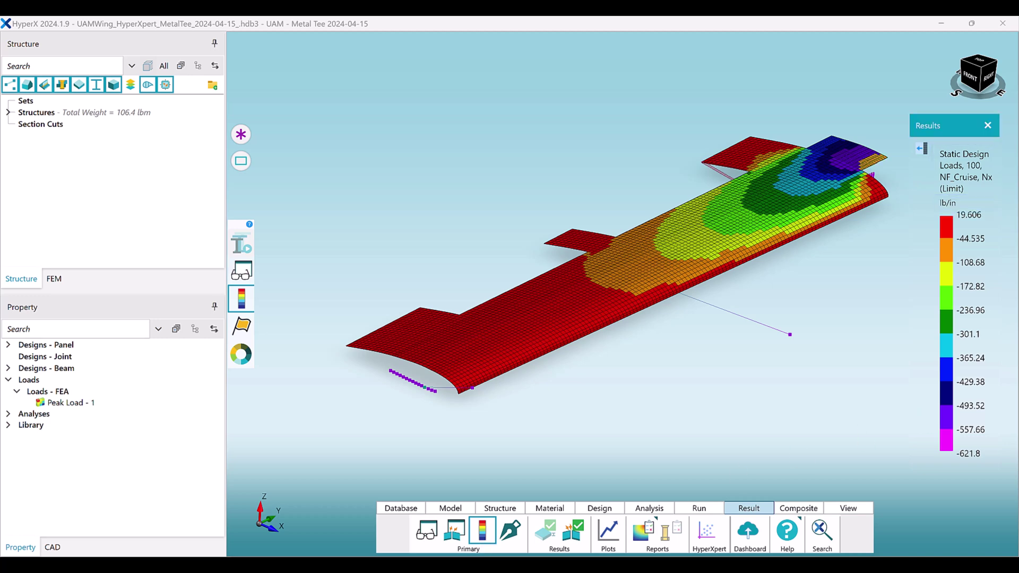
- Isolate successive color ranges of the Nx legend to highlight the matching wing elements, from 19.606 lb/in down through the negative bands
click(946, 229)
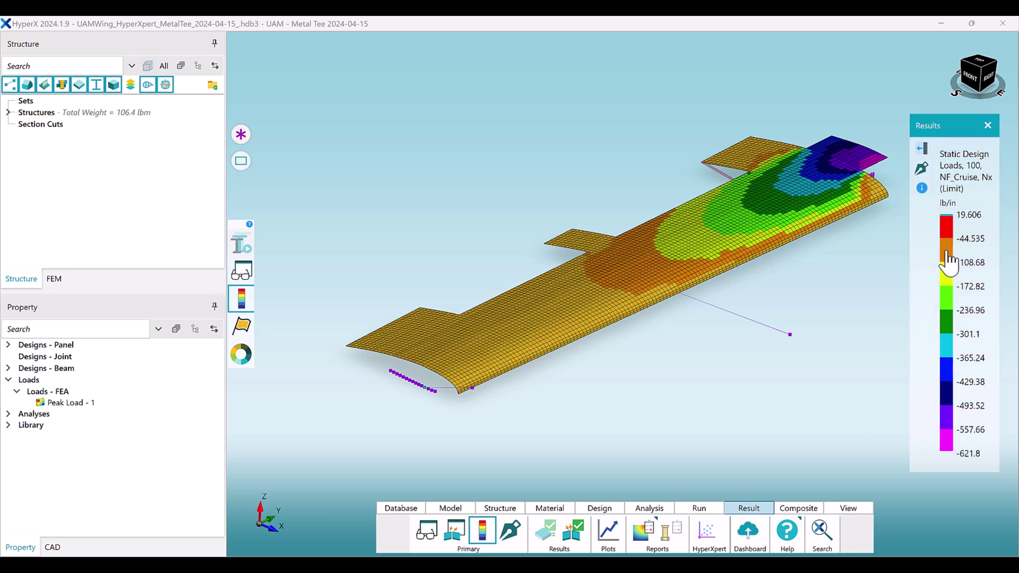
click(947, 256)
click(950, 284)
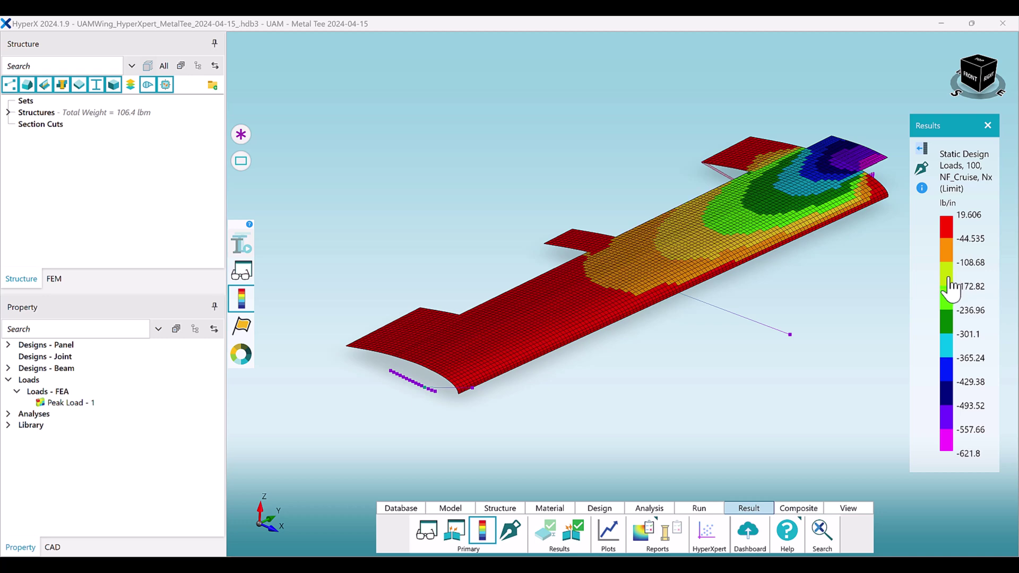
click(951, 312)
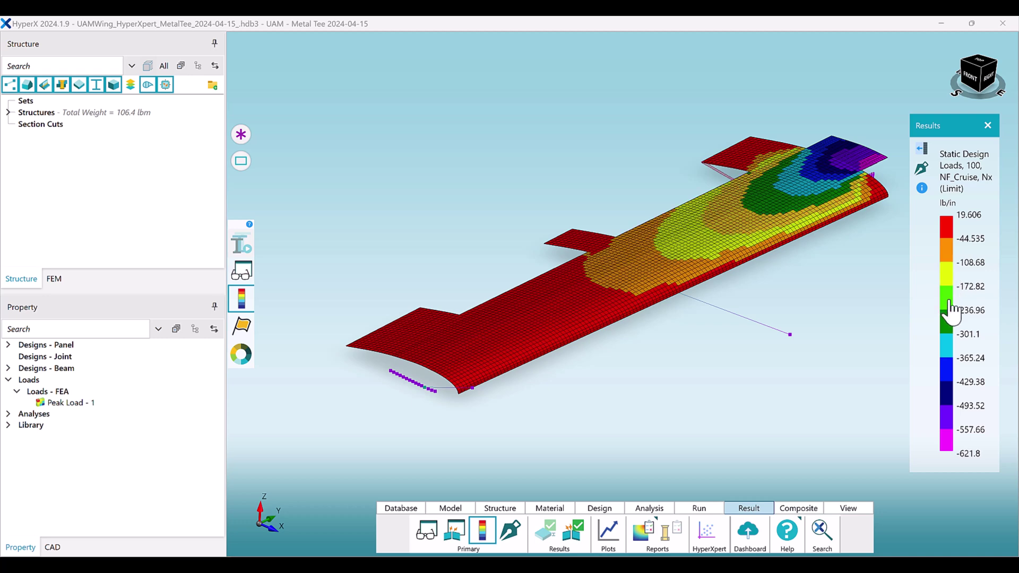
click(948, 355)
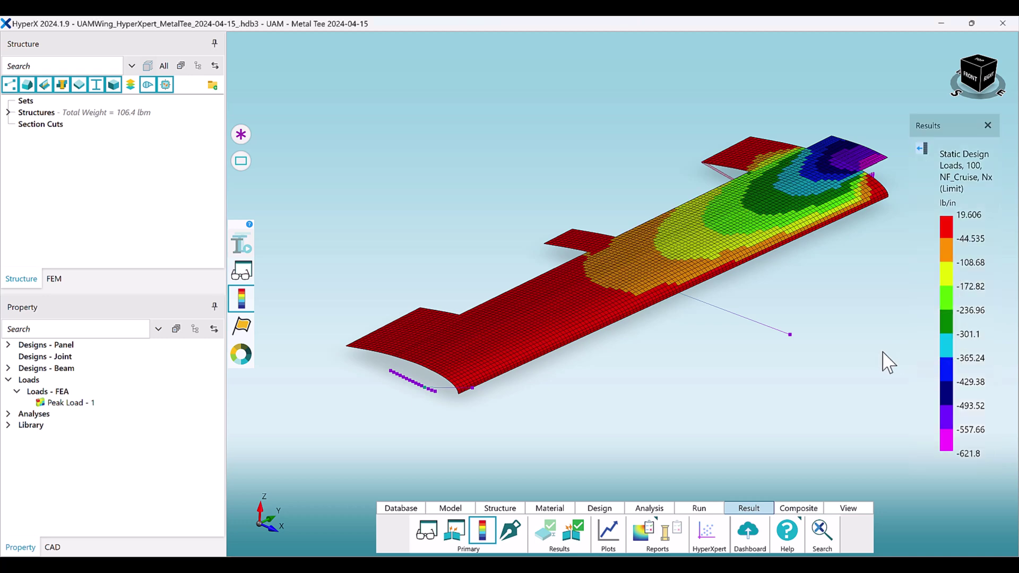
- Review the result categories and the load cases available for the FEA Forces and Moments plot of the Static Design Loads
click(923, 149)
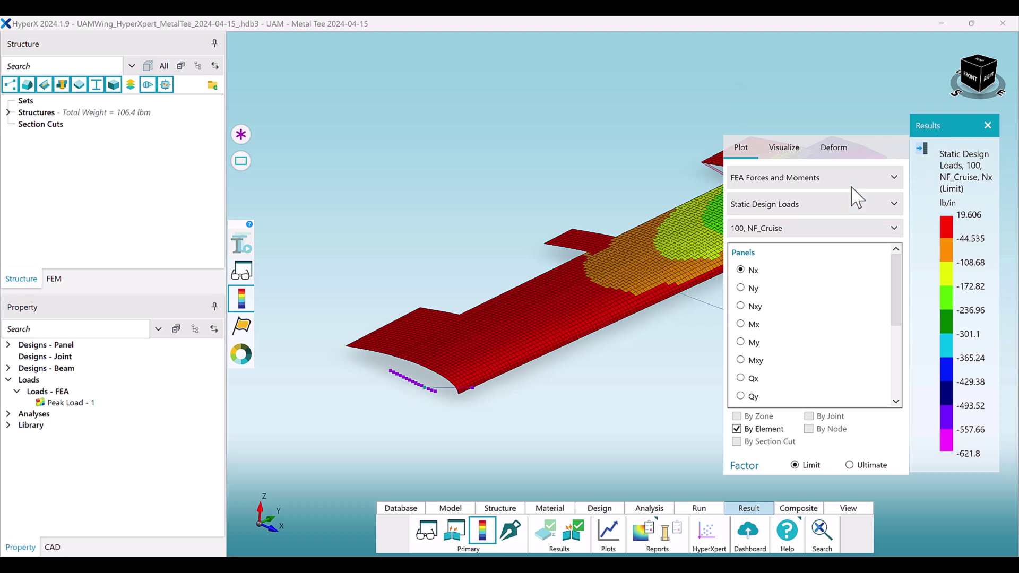
click(896, 177)
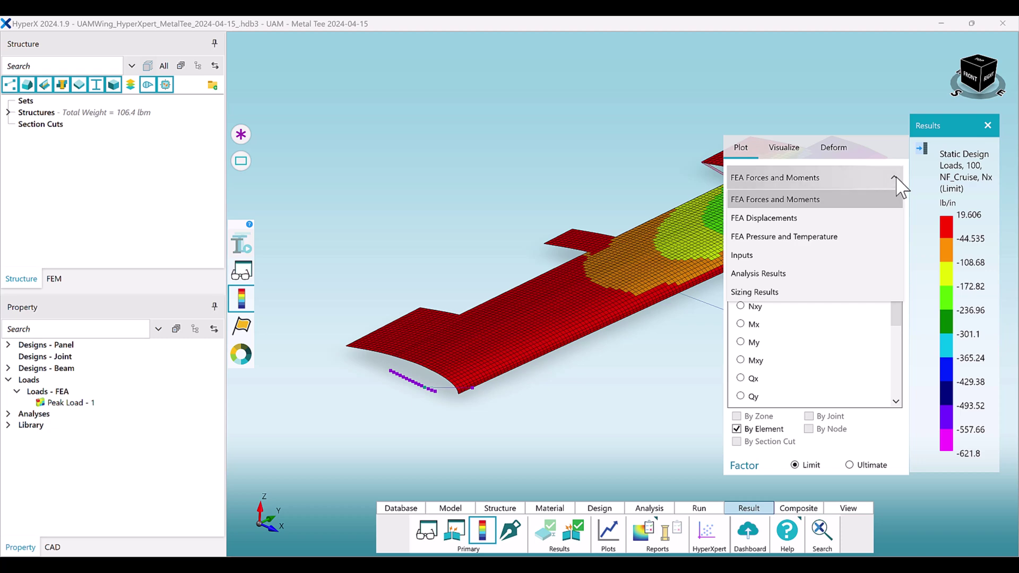
click(896, 178)
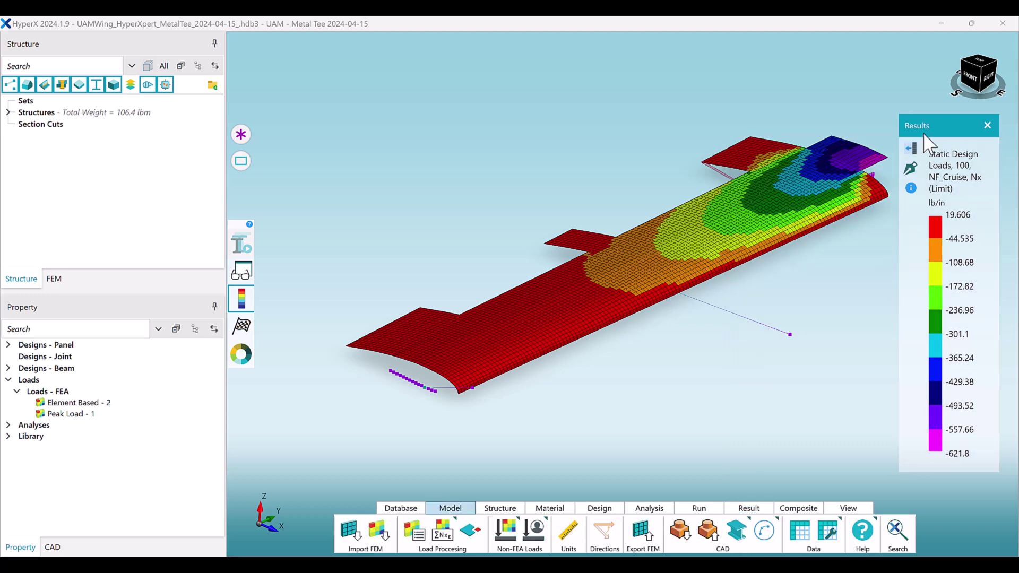
click(912, 149)
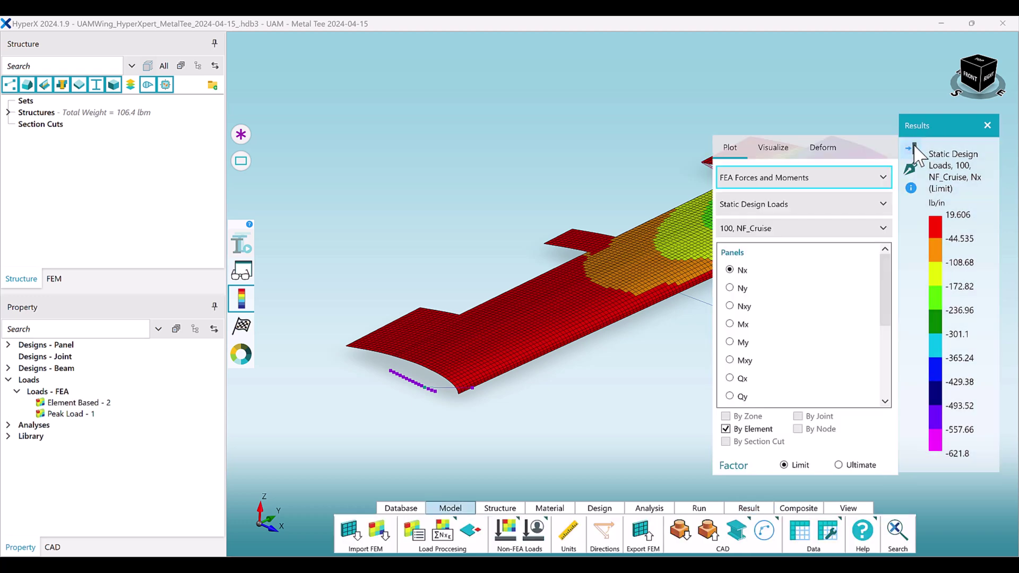
click(873, 208)
click(886, 226)
click(887, 229)
drag(887, 280, 887, 356)
click(886, 228)
- Plot Minimum MS from the Analysis Results summary and browse the individual failure criteria available for plotting
click(838, 179)
click(770, 254)
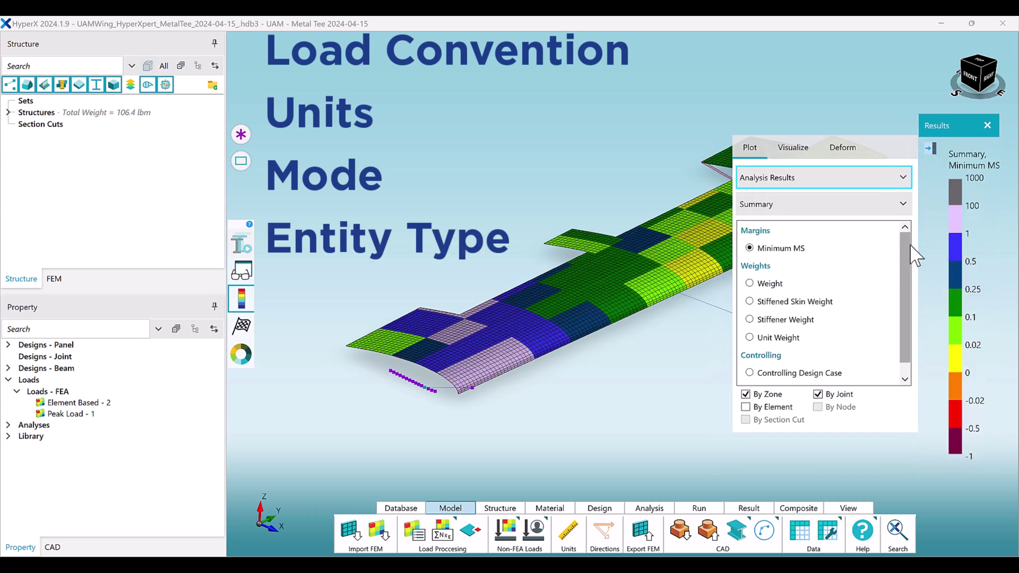
click(904, 205)
drag(907, 233, 917, 335)
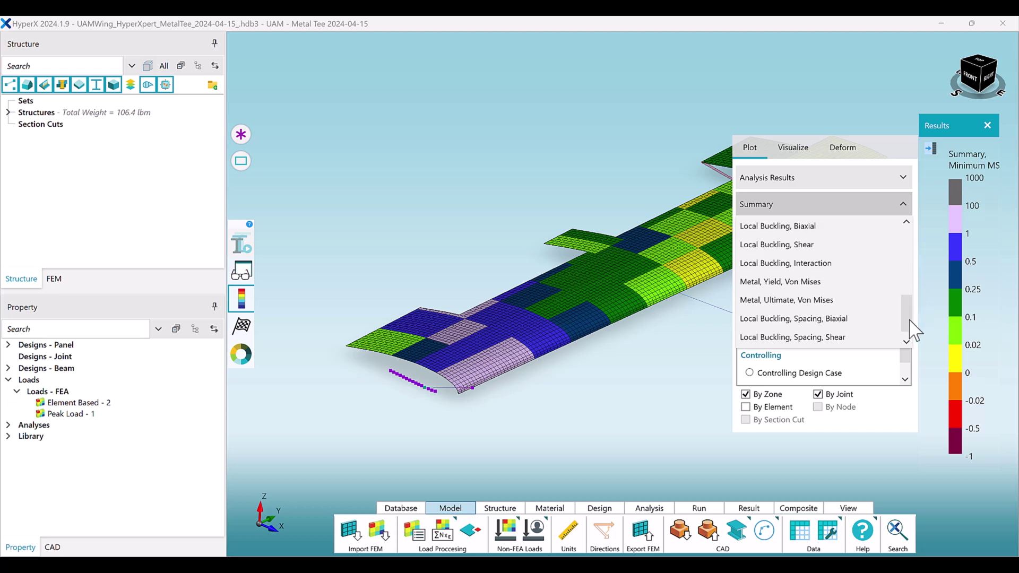
- Compare the Minimum MS plot by element with the plot by zone
click(746, 407)
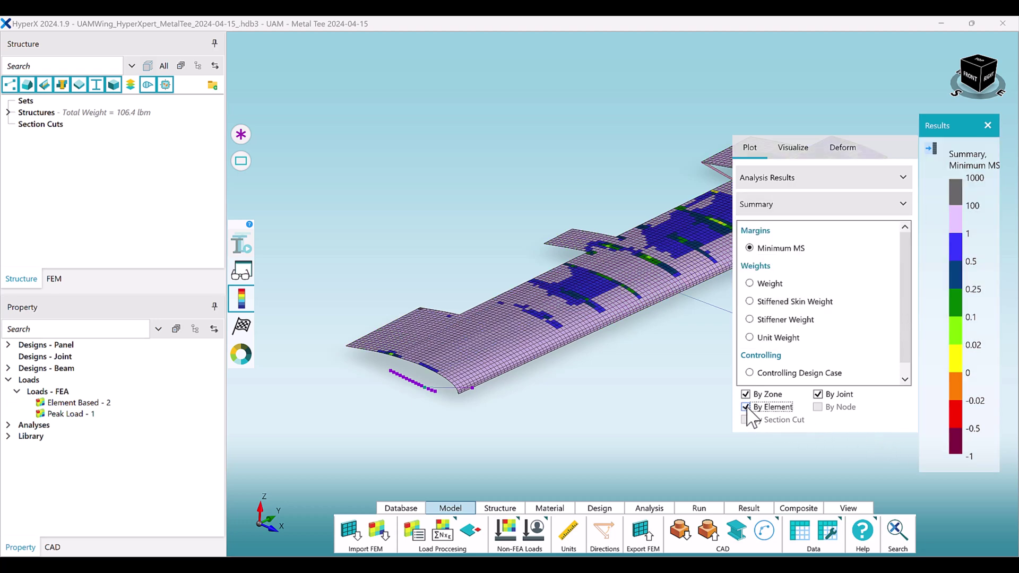
click(747, 408)
click(747, 408)
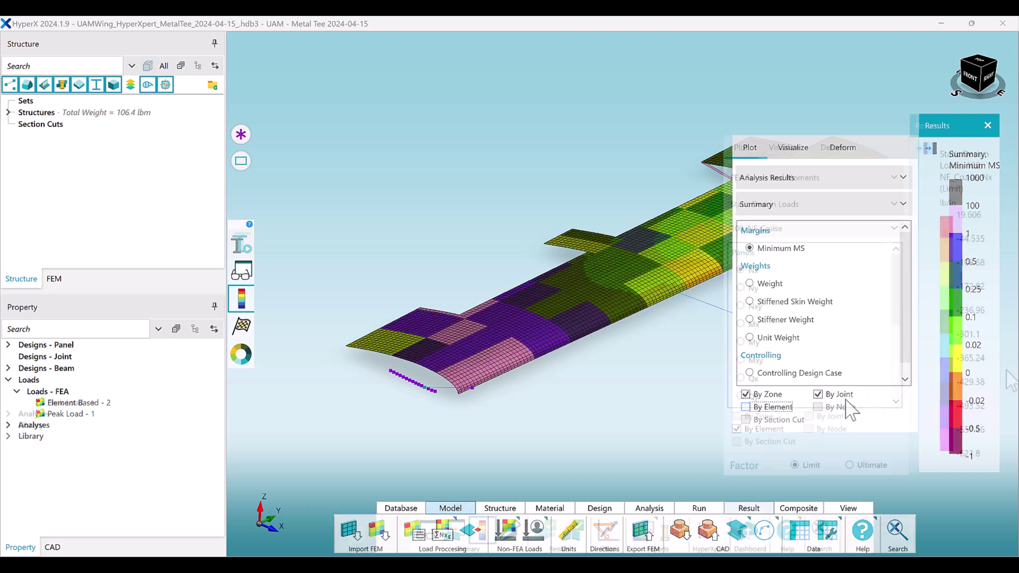
- Display both the undeformed and deformed wing for Static Design Loads case 100, NF_Cruise, with a deformation factor of 10
click(784, 144)
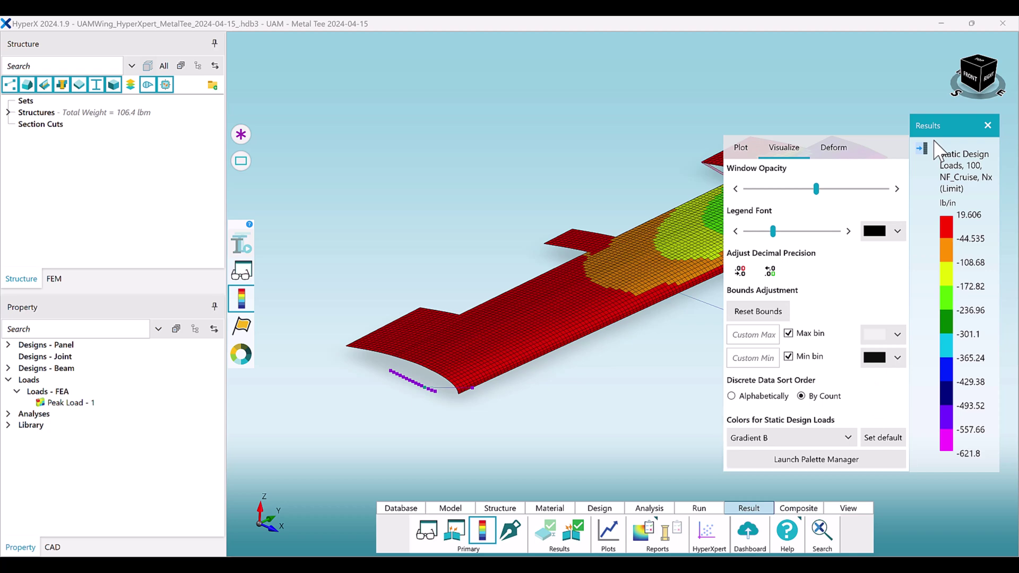
click(834, 148)
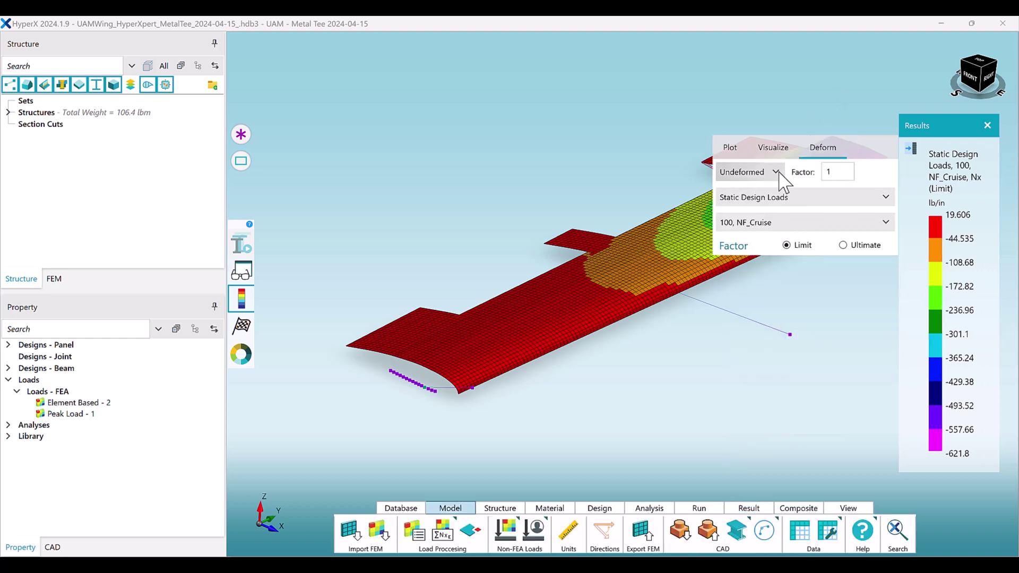
click(779, 174)
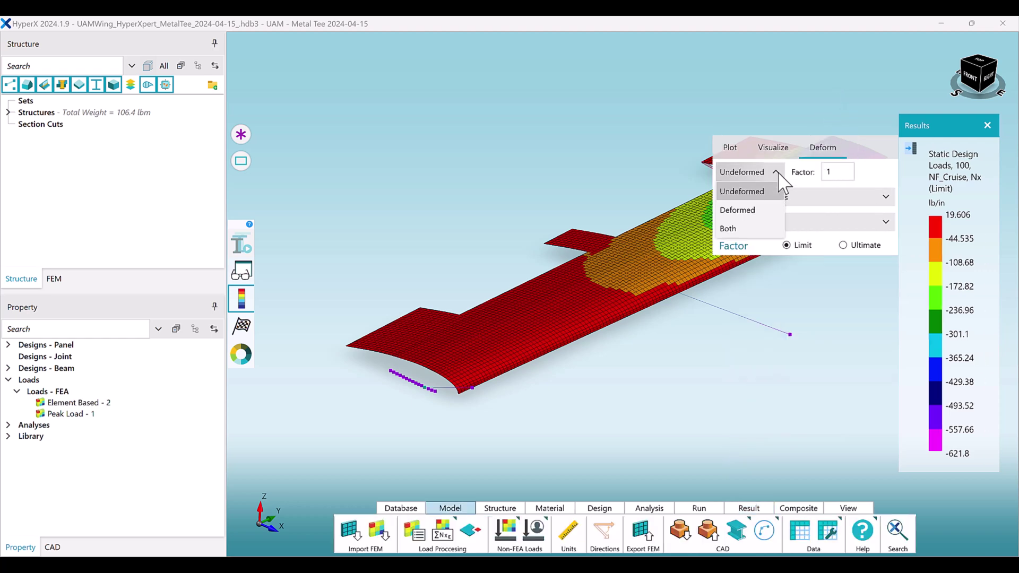
click(761, 222)
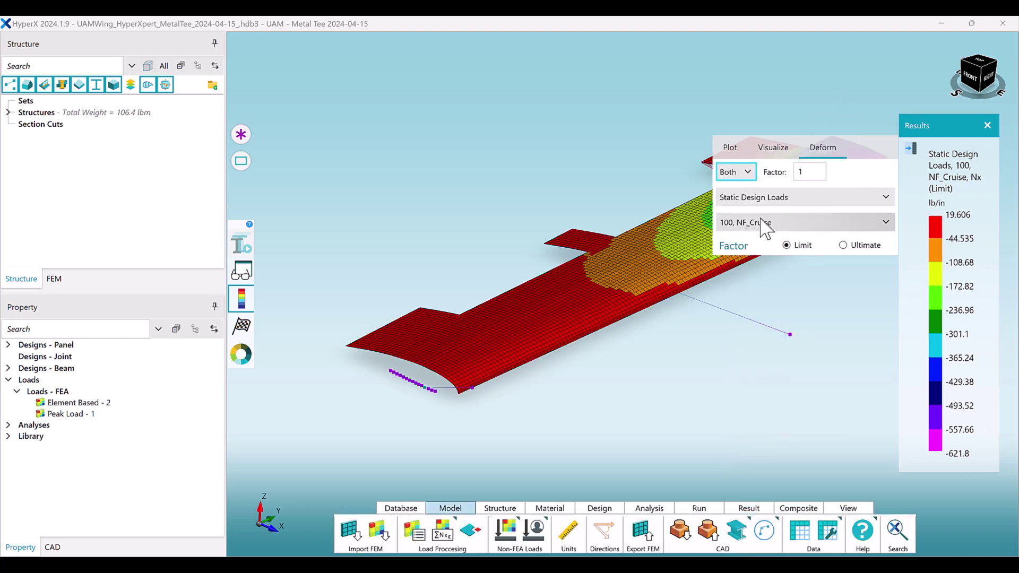
click(806, 172)
text(10)
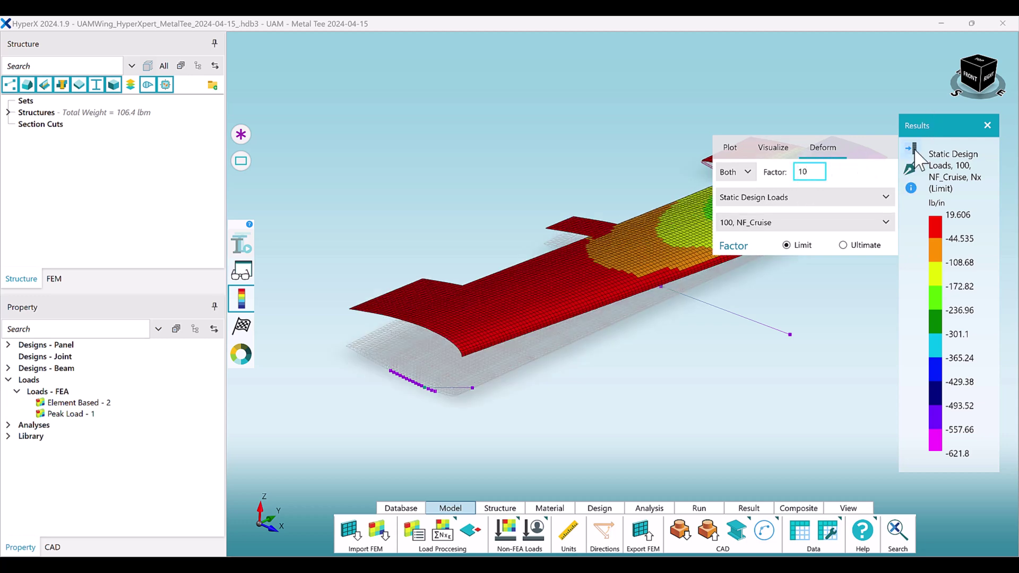
- Inspect the full deformed wing without the plot options covering it, and return the display to Undeformed
click(912, 149)
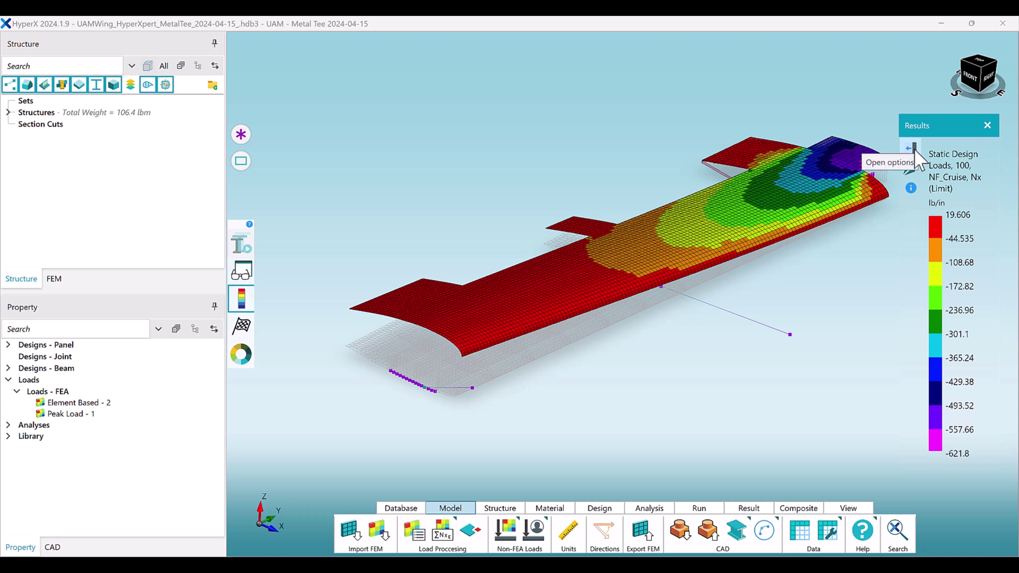
click(913, 148)
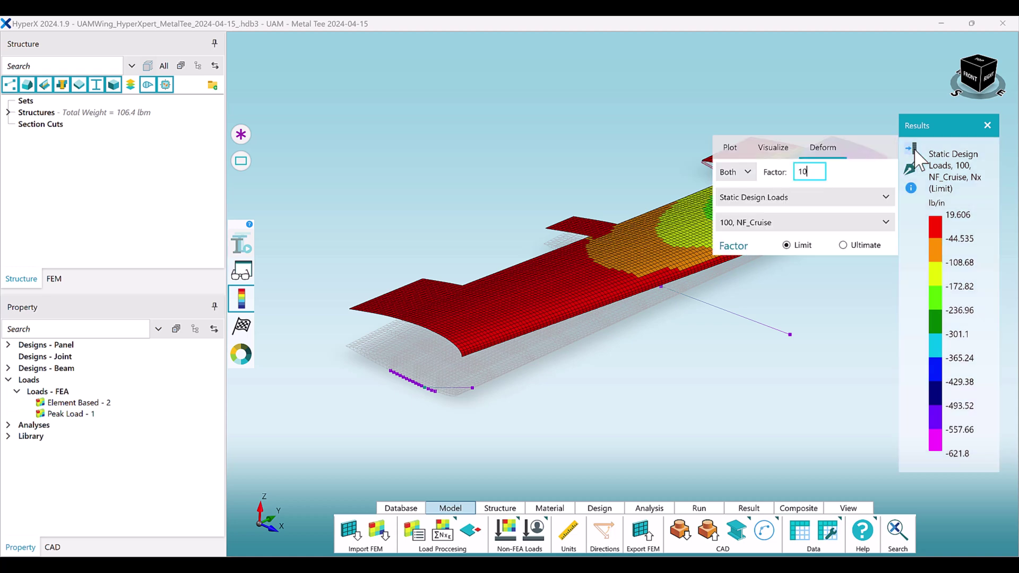
click(736, 172)
click(751, 193)
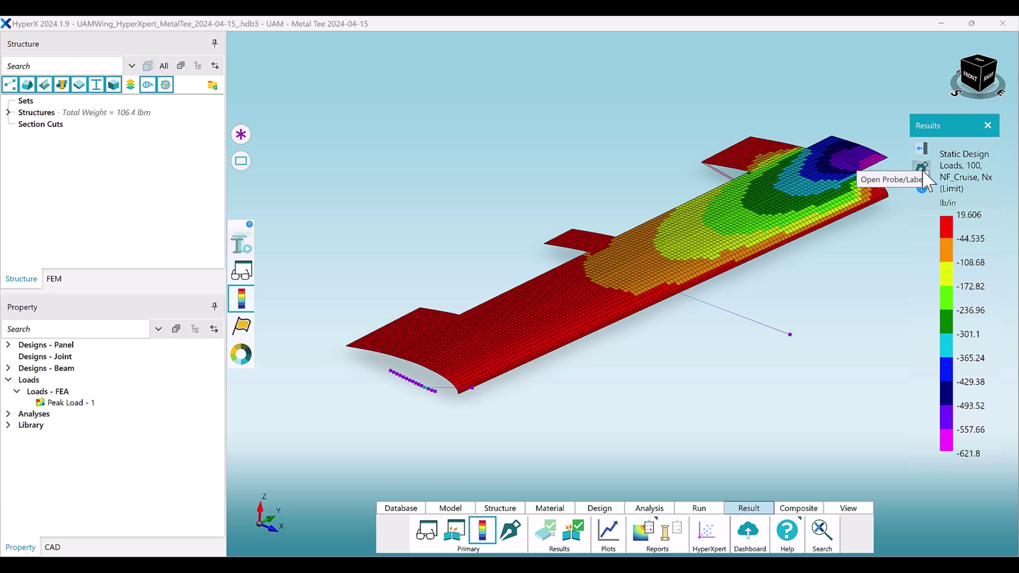
- Label two upper skin elements with their Nx results, one in the orange band and one in the cyan band
click(921, 167)
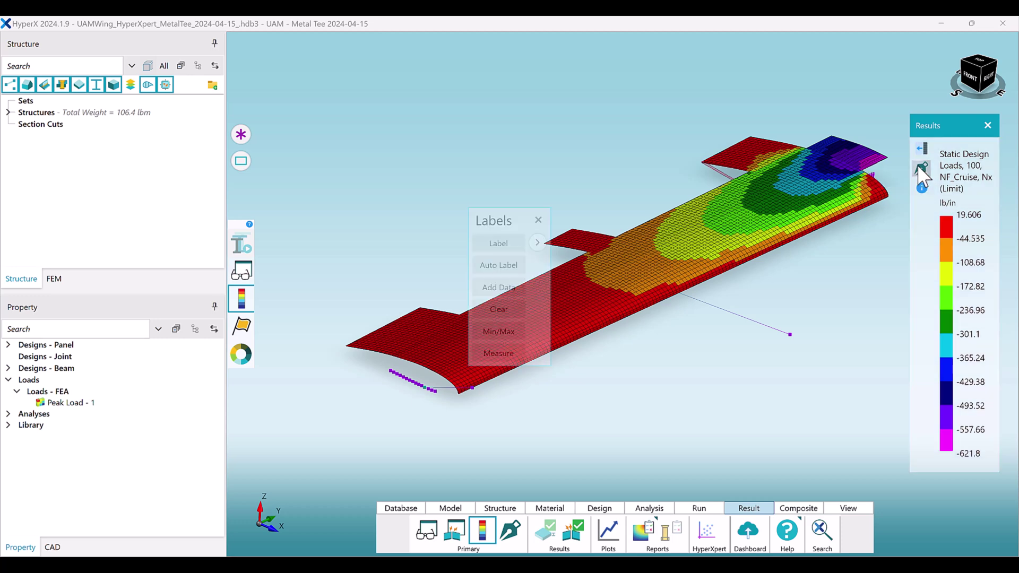
mouse_move(802, 177)
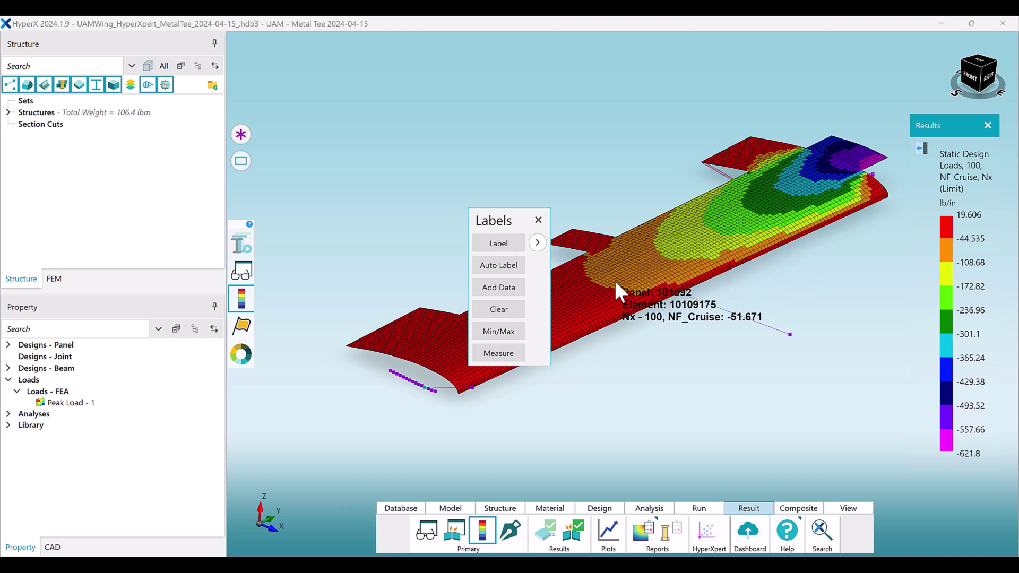
click(511, 245)
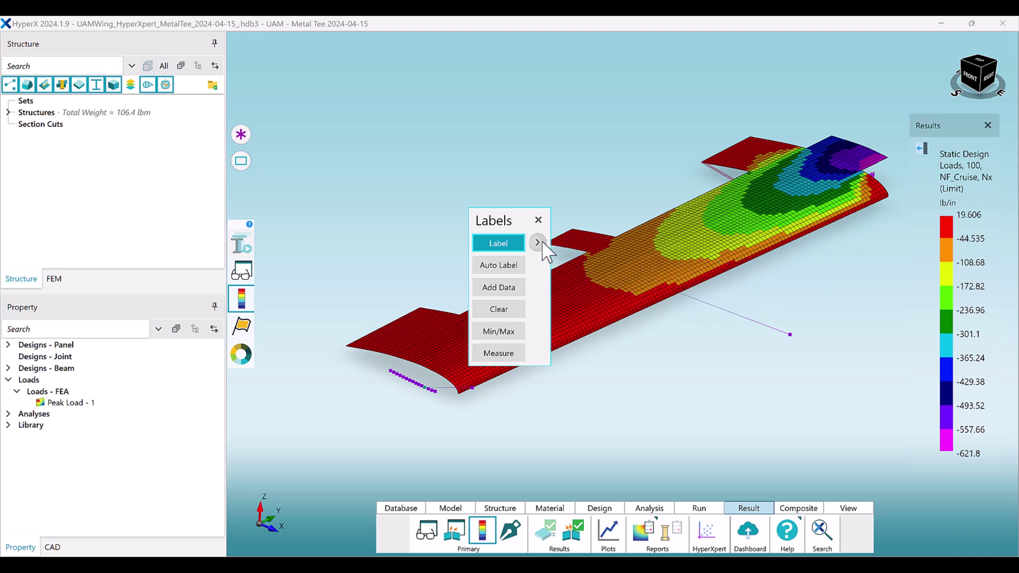
click(614, 275)
click(792, 187)
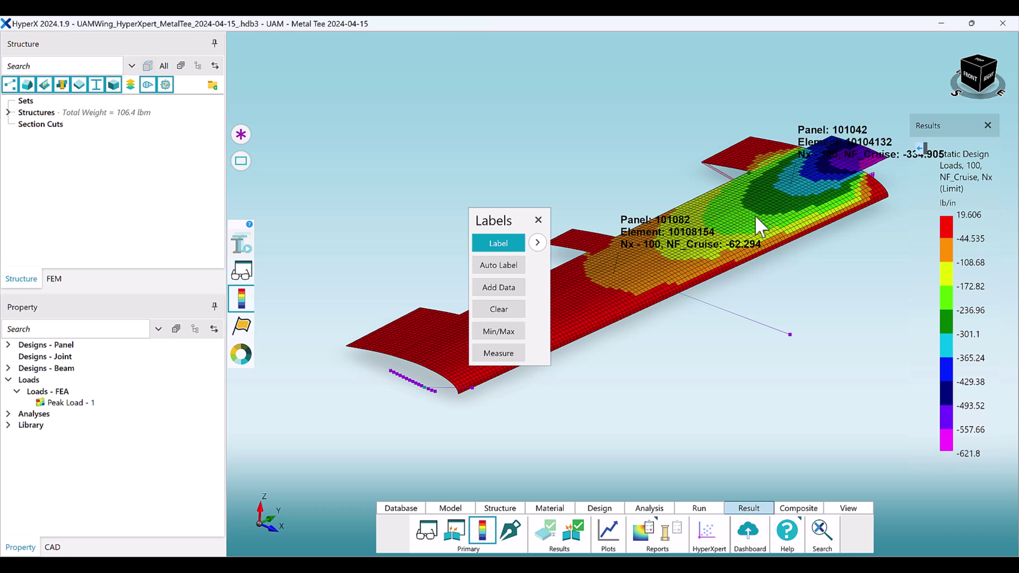
- Clear all element labels from the wing and close the Labels tool
click(499, 310)
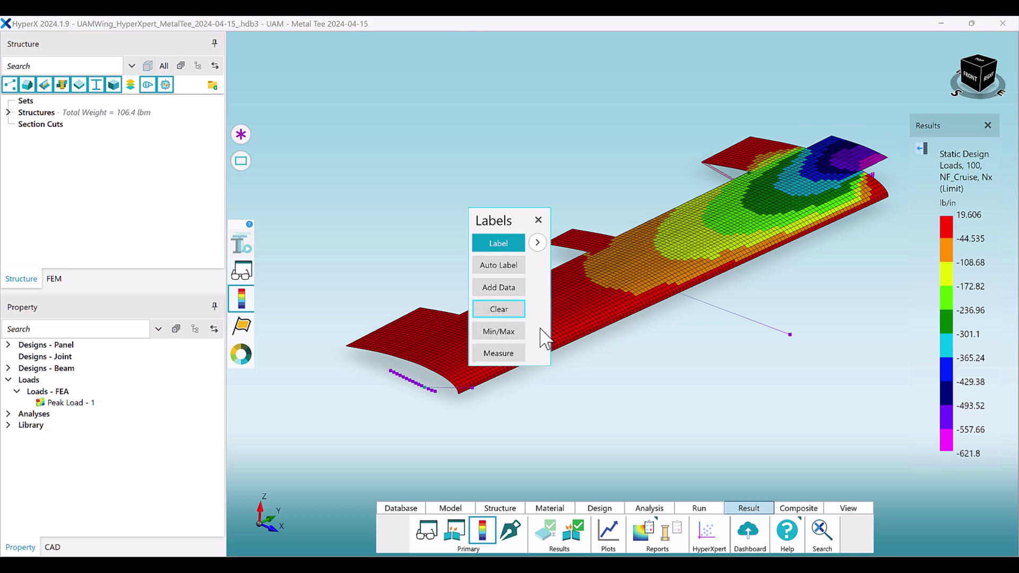
click(540, 219)
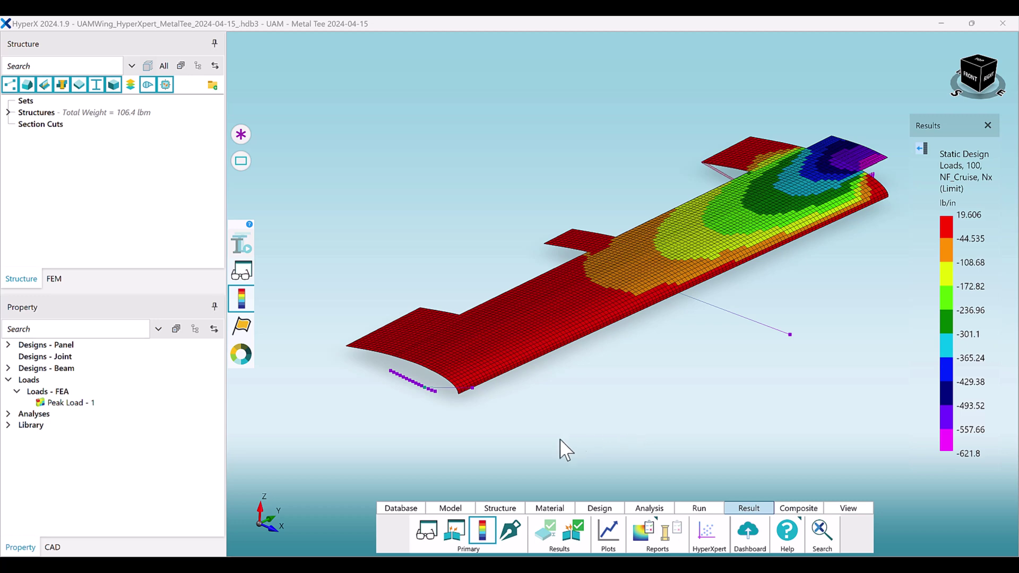
- Create a watch zone window, fill it with the skin panels around the purple-marked end of the wing, and lock its contents
click(433, 531)
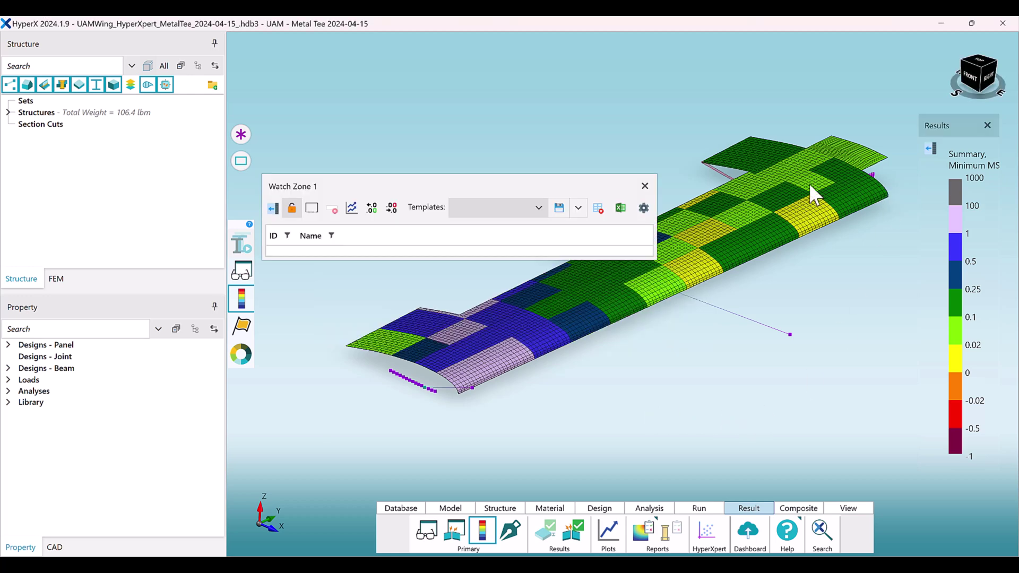
drag(714, 110, 888, 177)
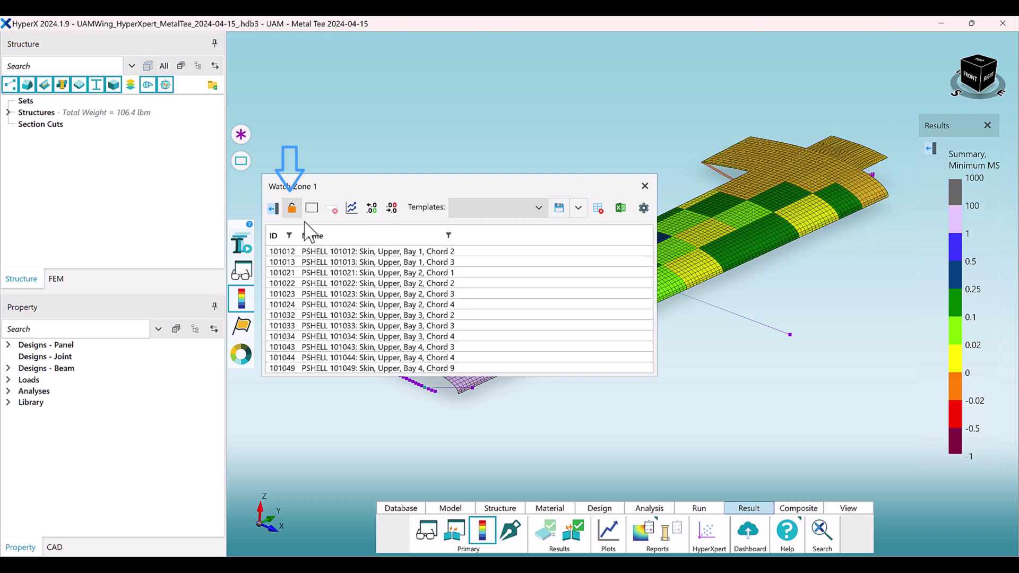
click(292, 208)
- Create a second watch zone window and fill it with the upper skin panels from Bay 4 to Bay 7
click(428, 531)
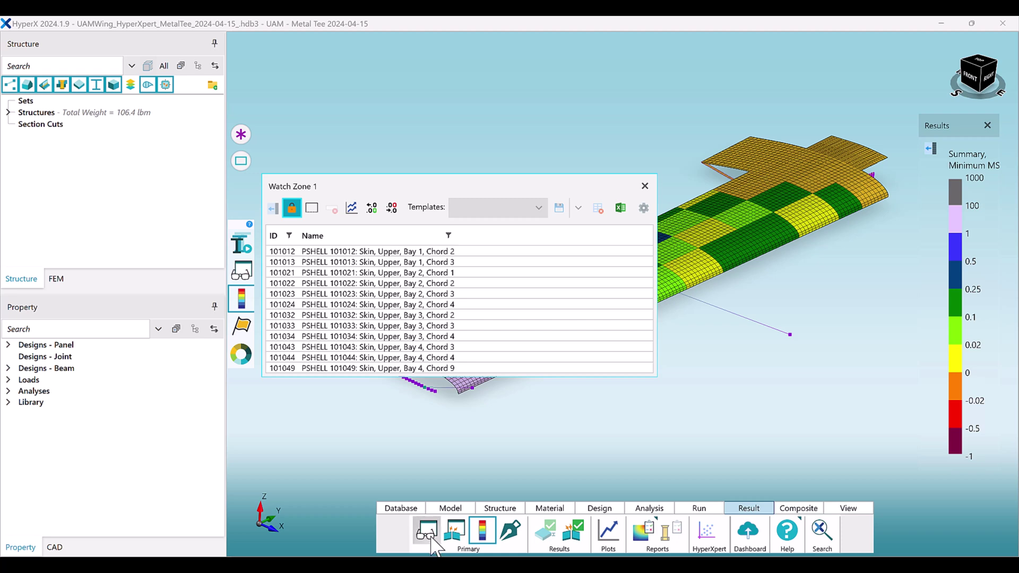
drag(494, 277, 688, 278)
click(697, 165)
drag(686, 187, 765, 265)
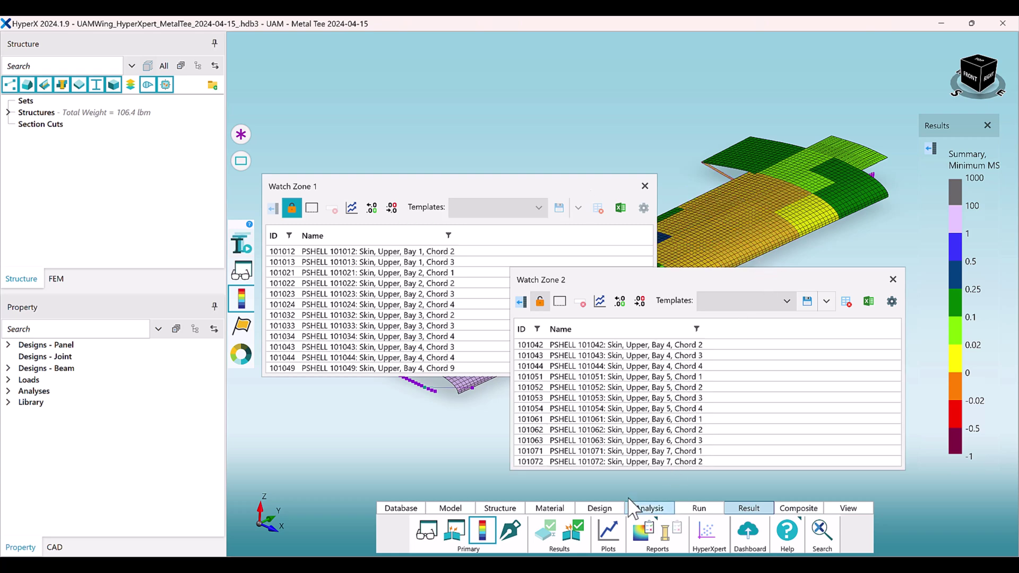
- Review the watch zone result options and add the Minimum MS summary result by zone as a column in Watch Zone 1
click(522, 303)
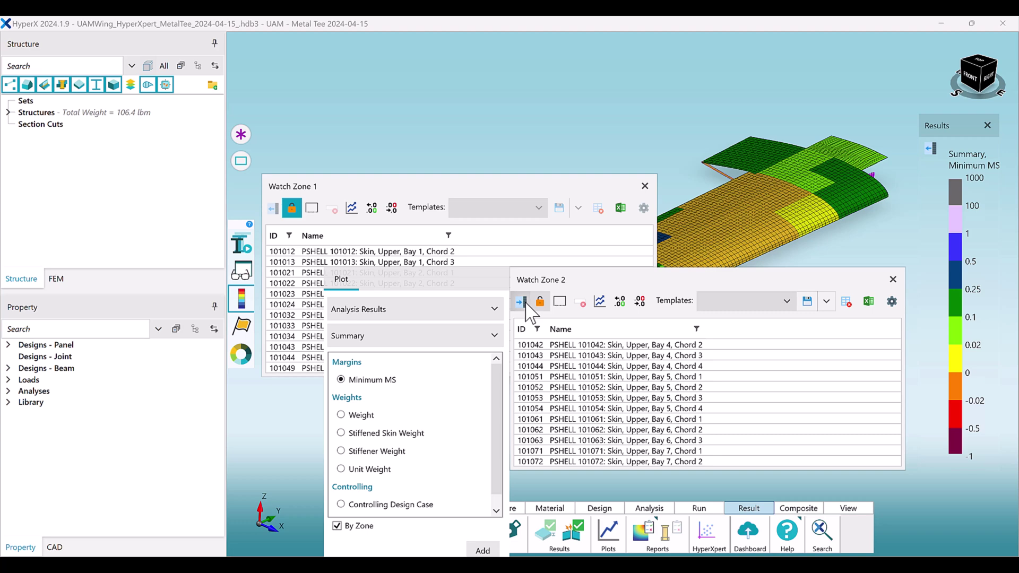
scroll(501, 427, down, 1)
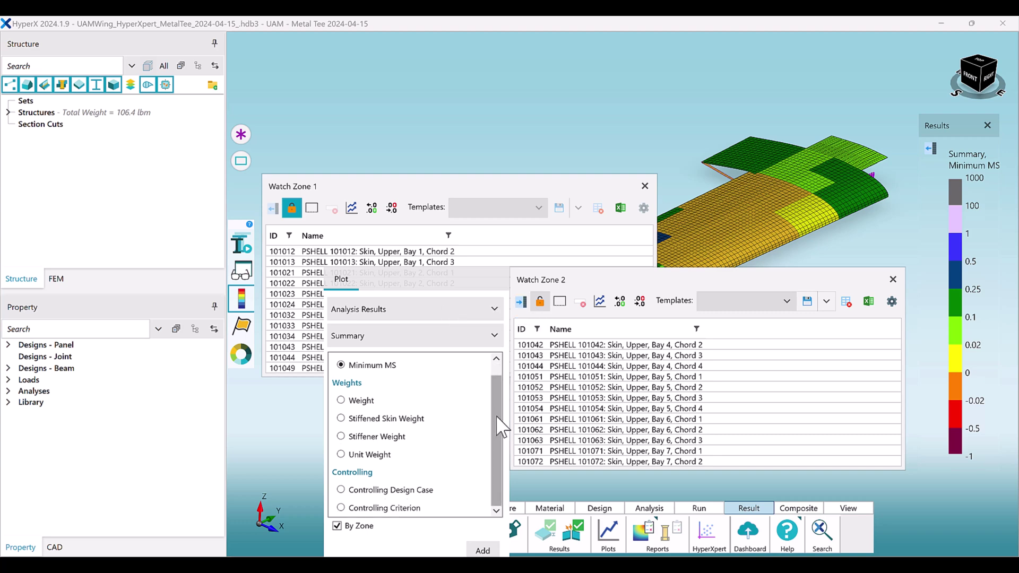
click(495, 311)
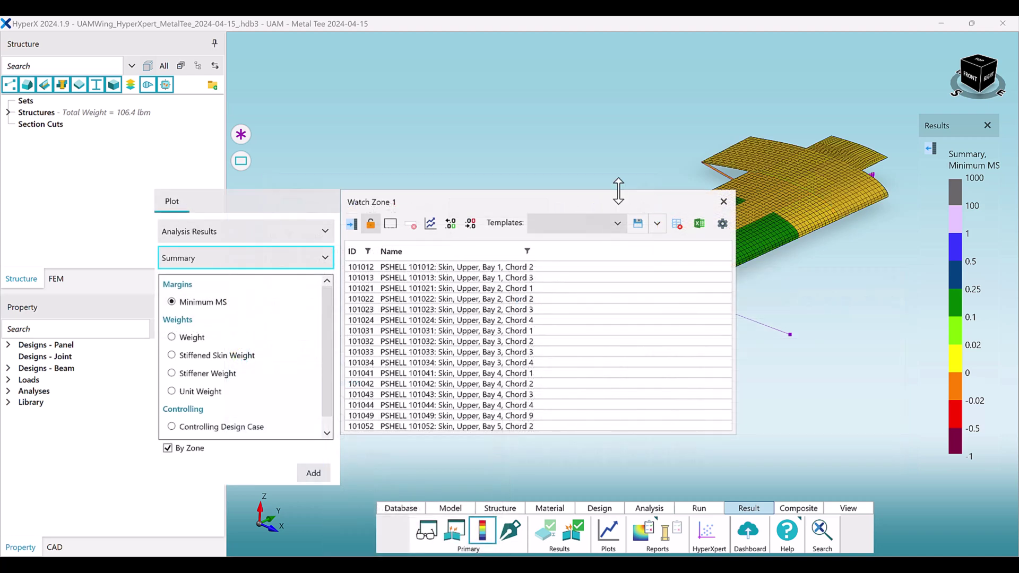
click(313, 473)
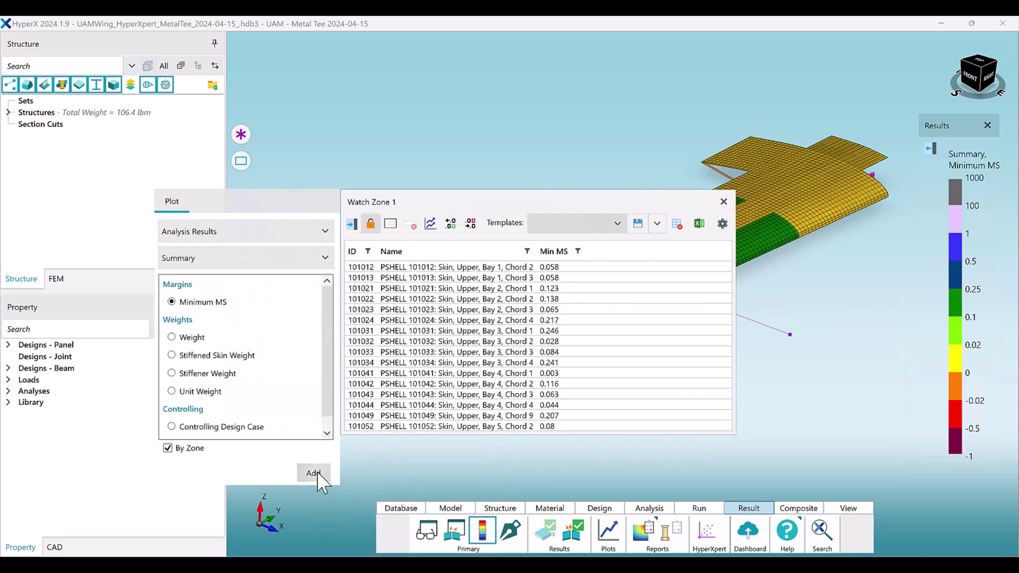
scroll(297, 382, down, 1)
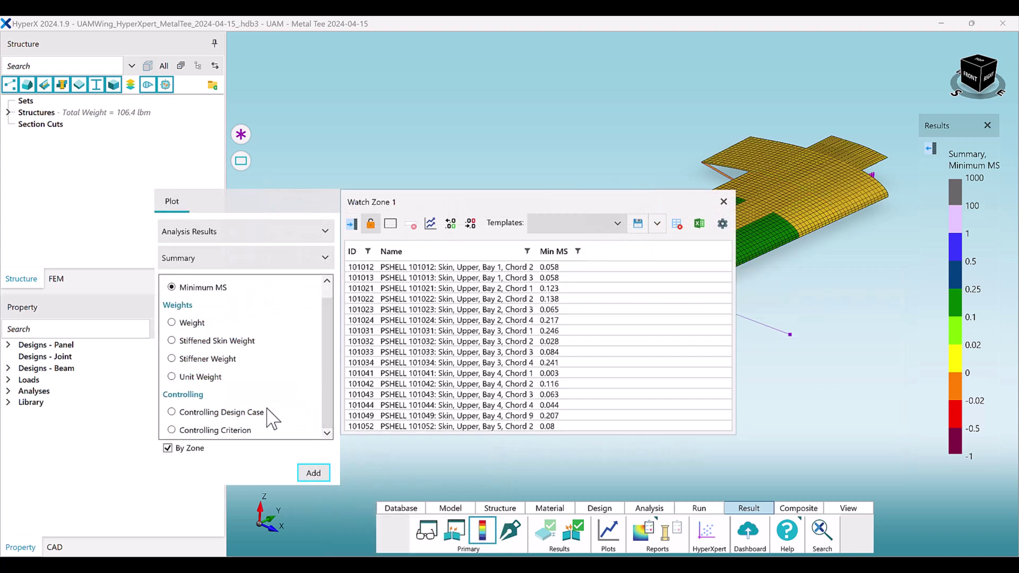
- Add the Controlling Criterion summary result by zone as another column in Watch Zone 1
click(240, 435)
click(313, 472)
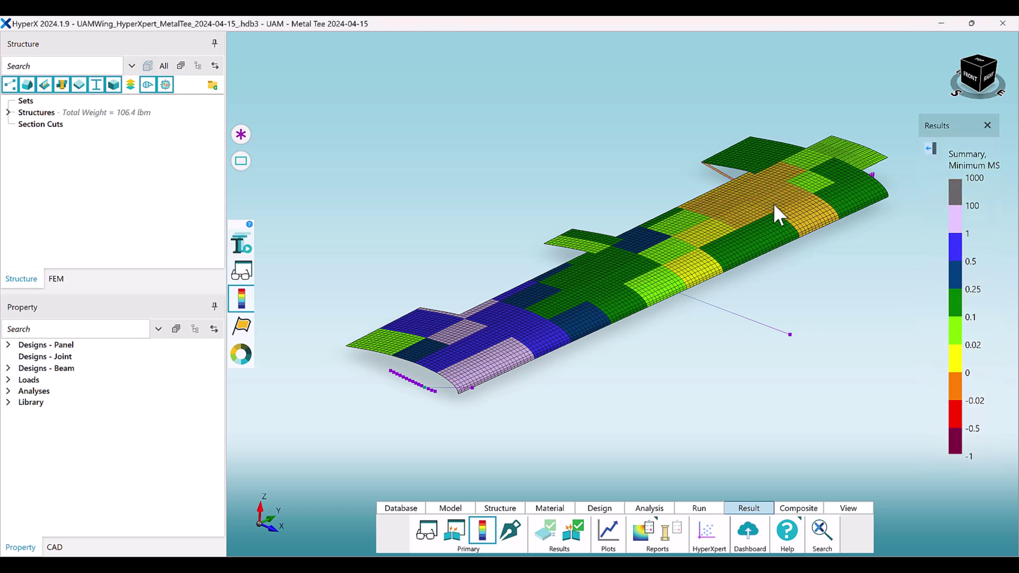
- Open the analysis results for the orange upper skin area of the wing and move the Analysis Watch window clear of the model
right_click(742, 195)
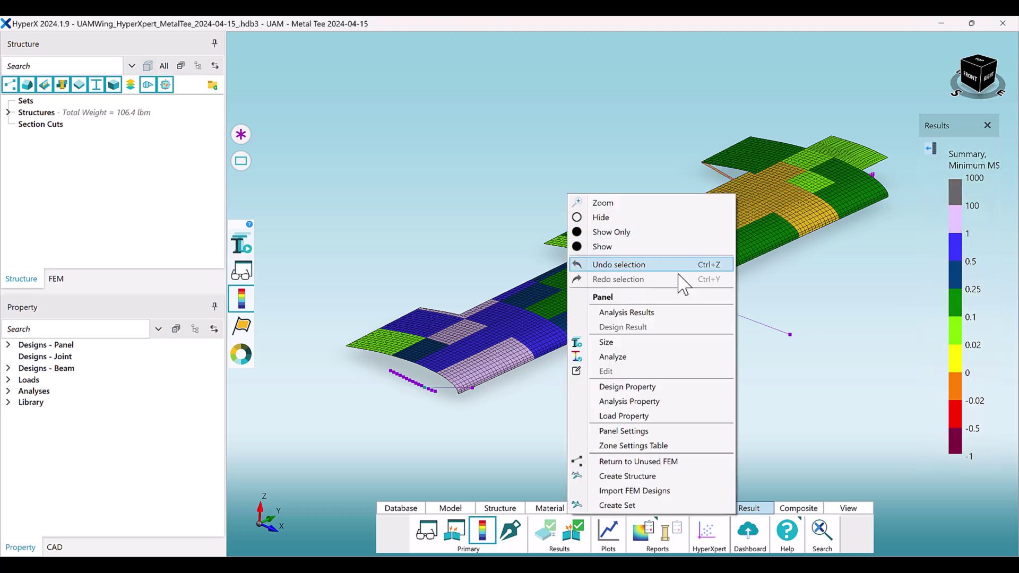
click(663, 316)
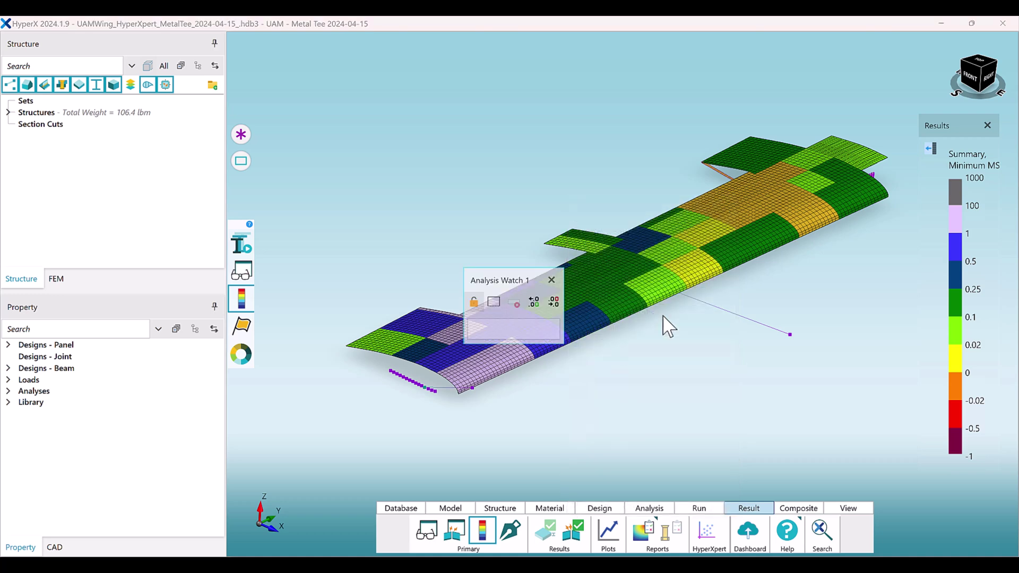
drag(688, 268, 518, 144)
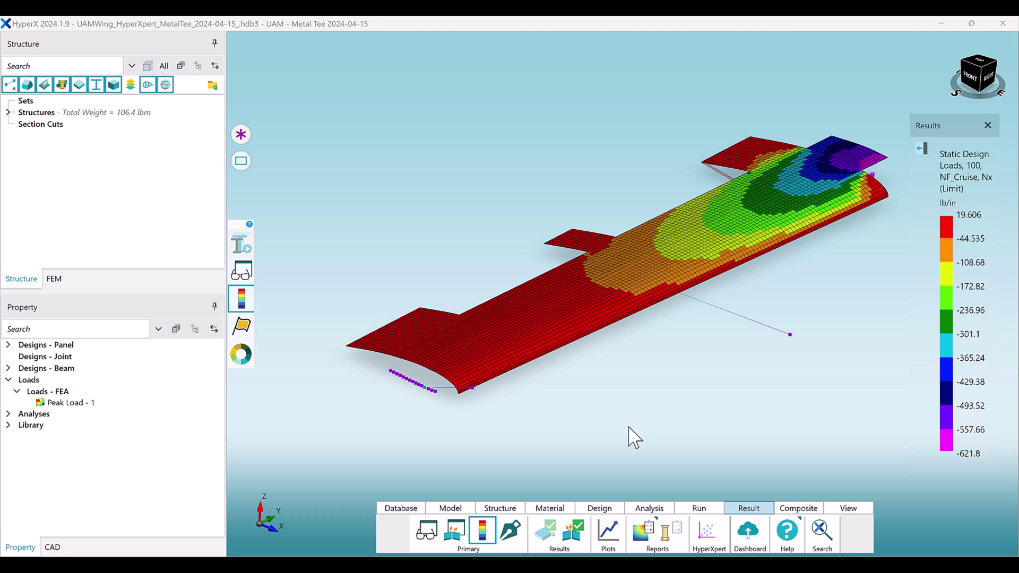
- Open the design result of the upper skin panel at Bay 10, Chord 2 to view its sized dimensions and materials
click(538, 310)
right_click(540, 319)
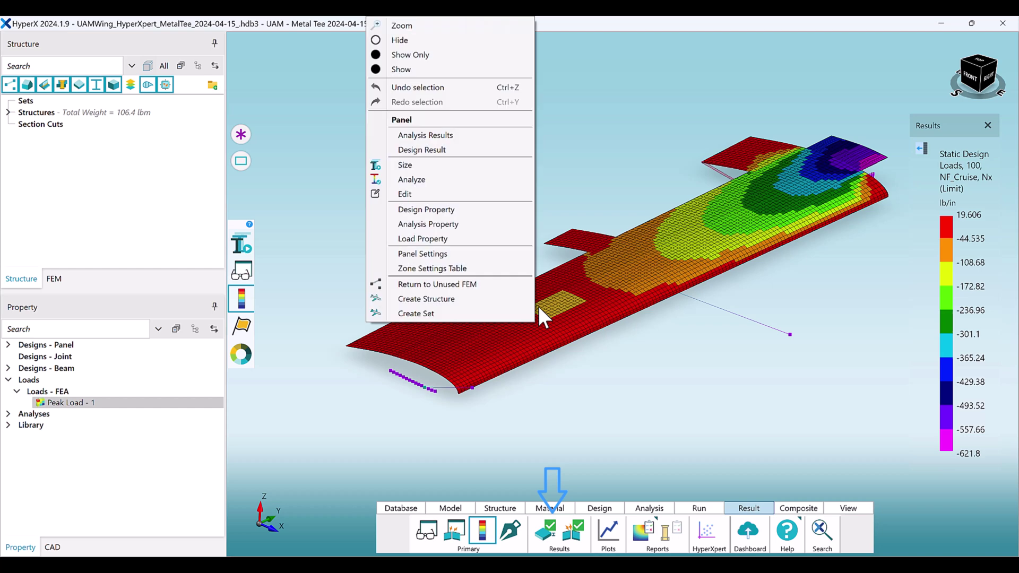
click(439, 152)
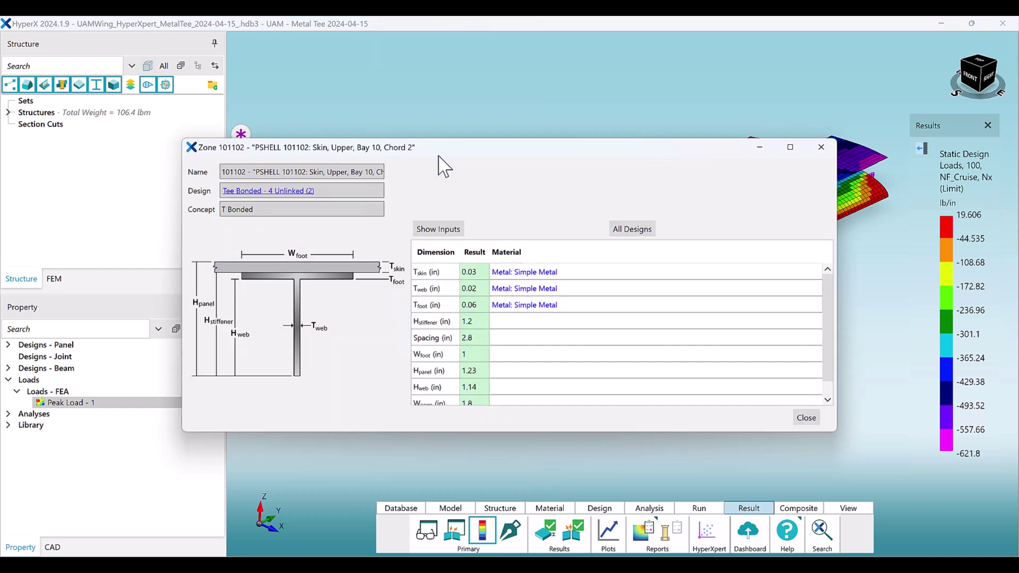